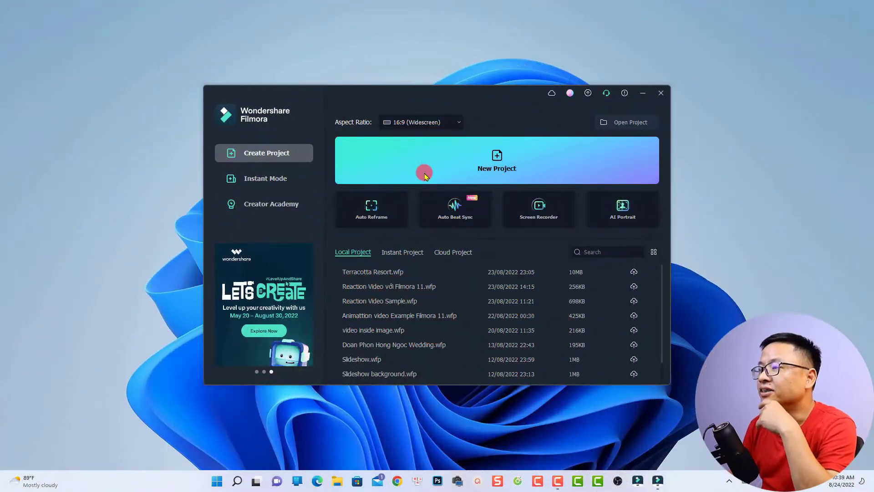
Create a new project and add the Pexels aerial beach clip, keeping 1920x1080 at 25fps
left_click(478, 167)
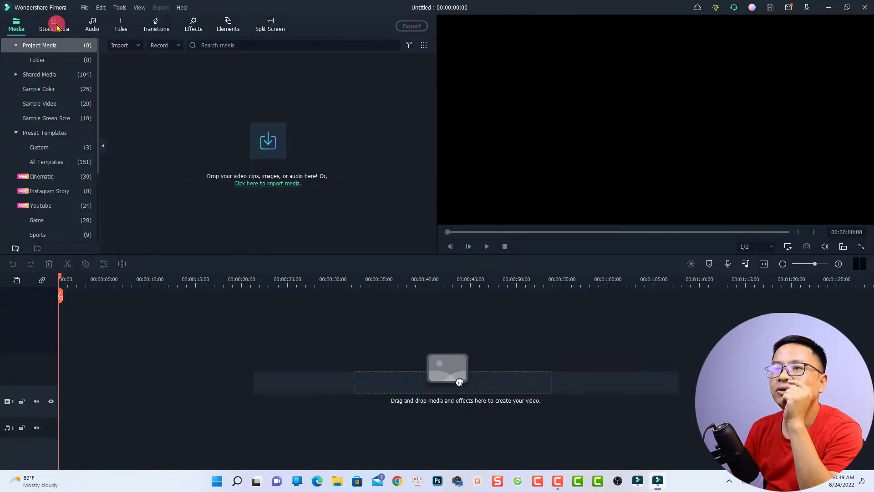
left_click(55, 25)
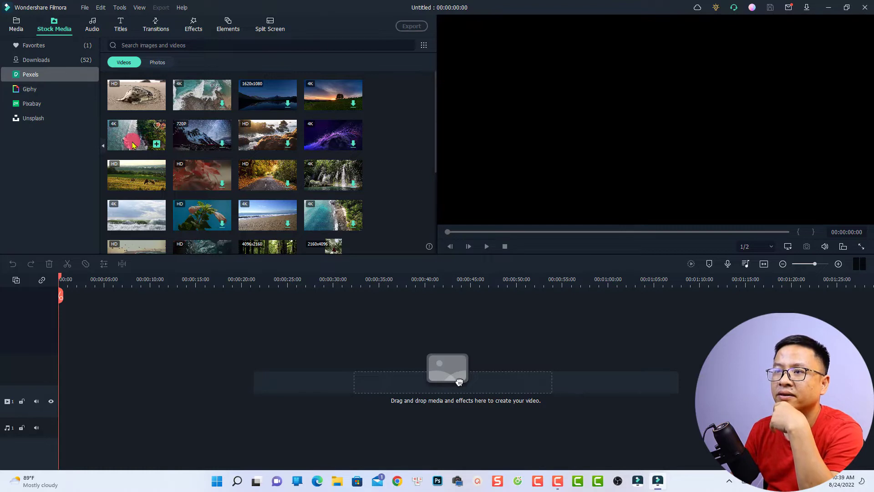
left_click(157, 144)
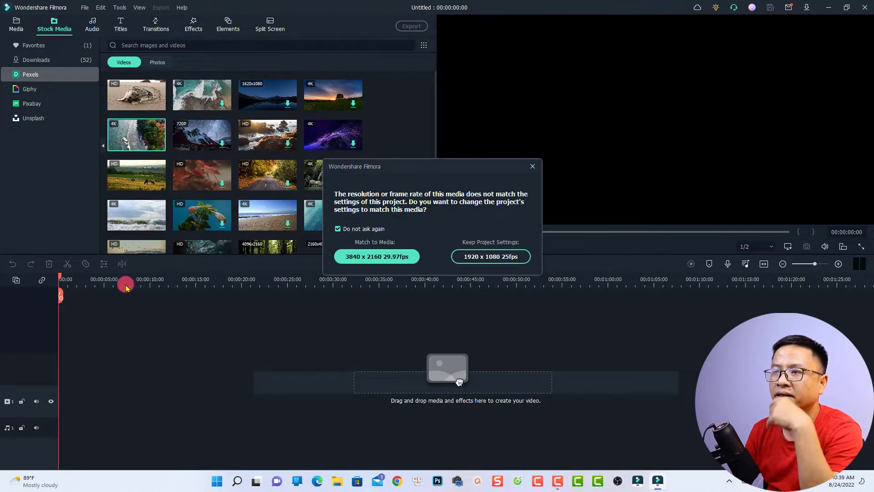
left_click(478, 256)
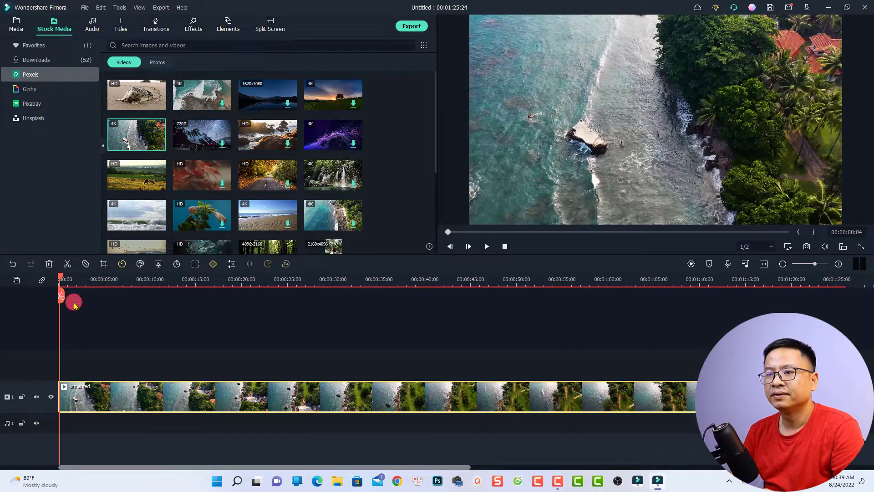
Play the added beach clip in the preview, then pause it
left_click(131, 386)
key("space")
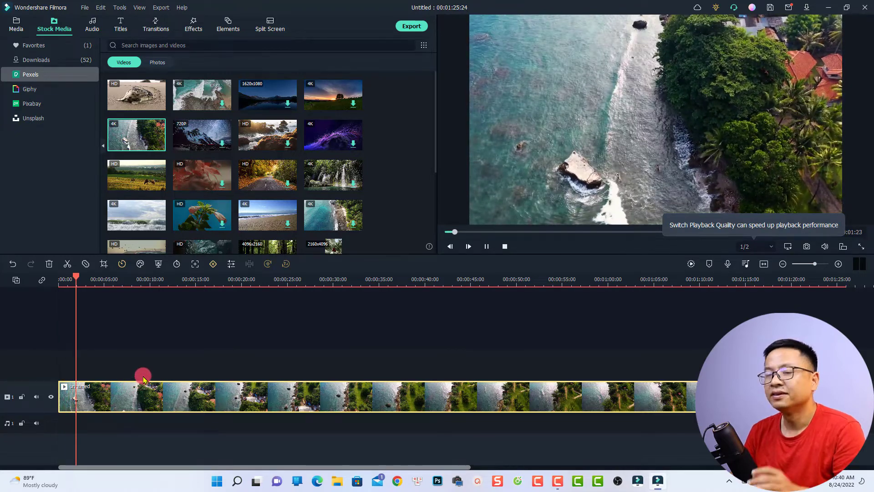
key("space")
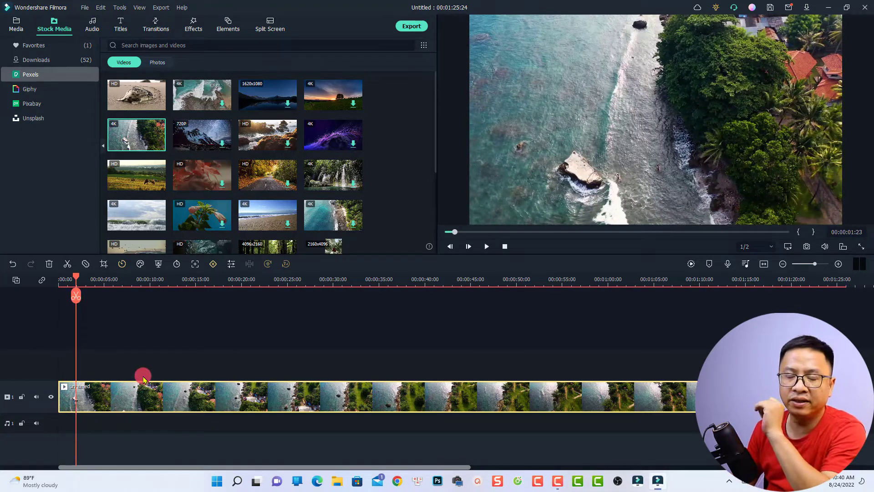
Set the beach clip's Transform Scale to 200% and play the zoomed-in preview
double_click(117, 397)
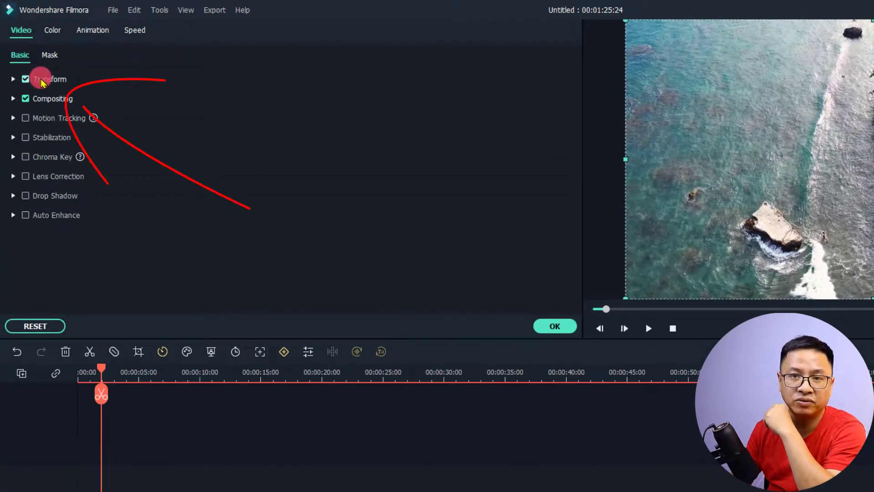
left_click(13, 79)
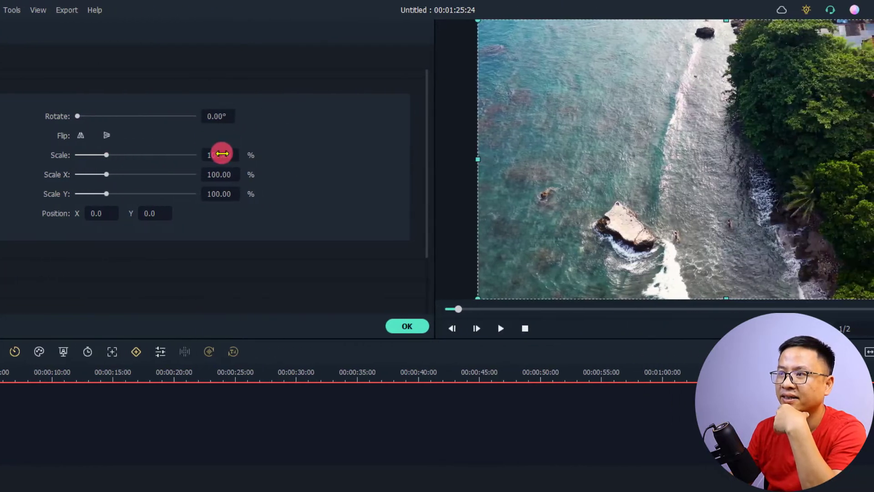
left_click(259, 155)
type("2")
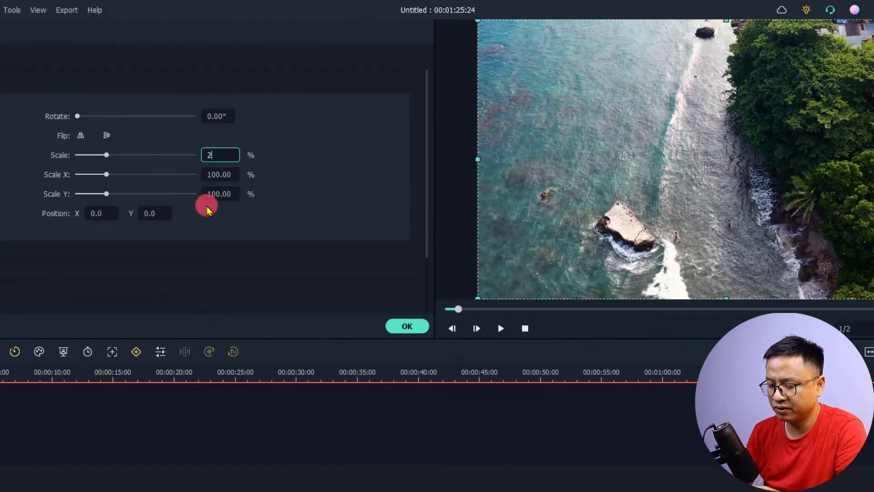
type("00")
key("Return")
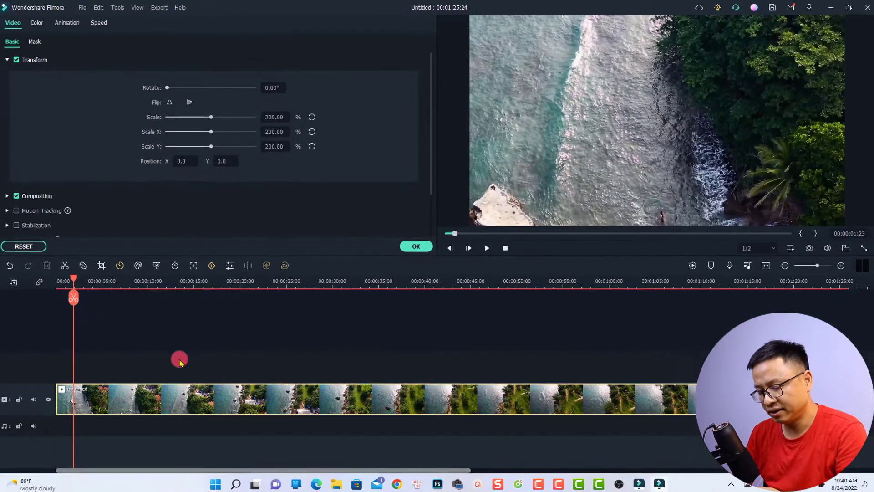
key("space")
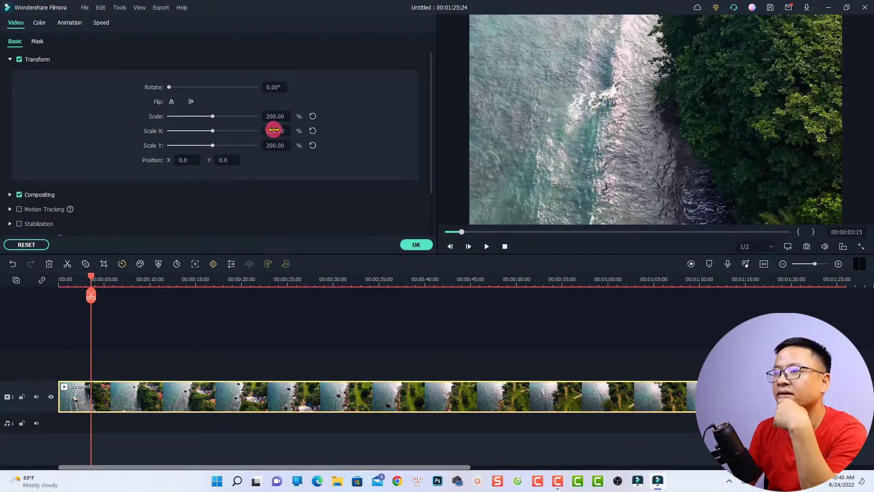
left_click(275, 115)
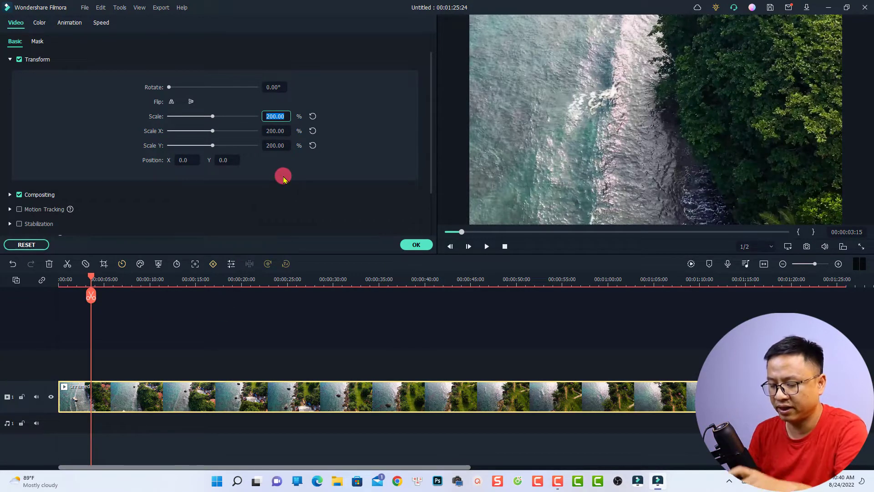
Try 50% scale and uneven Scale X/Y stretches, then reset Scale X and Y to 100%
type("50")
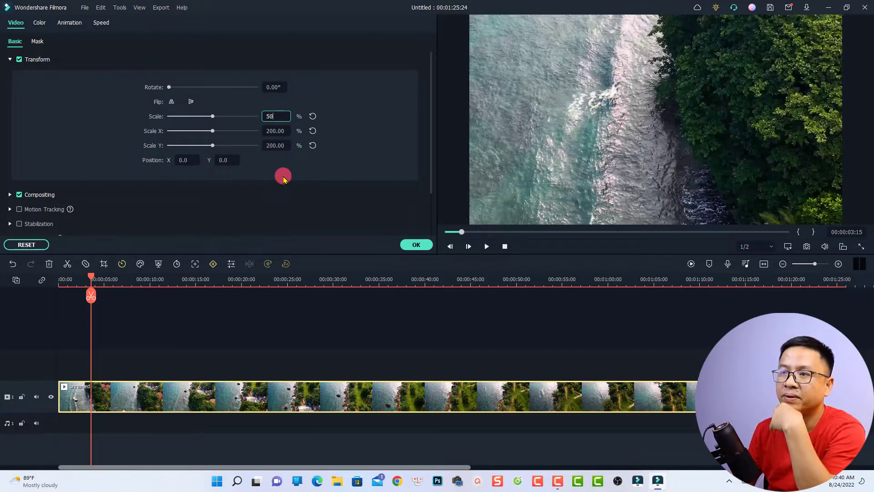
key("Return")
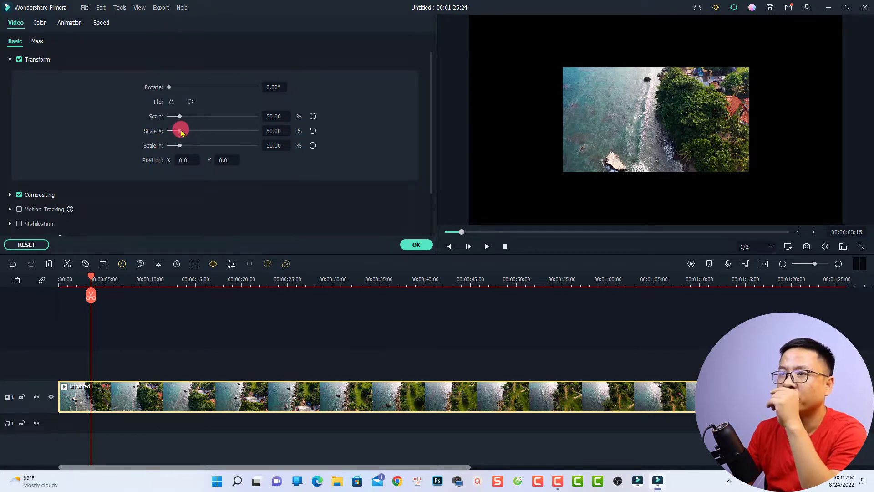
left_click_drag(181, 132, 191, 136)
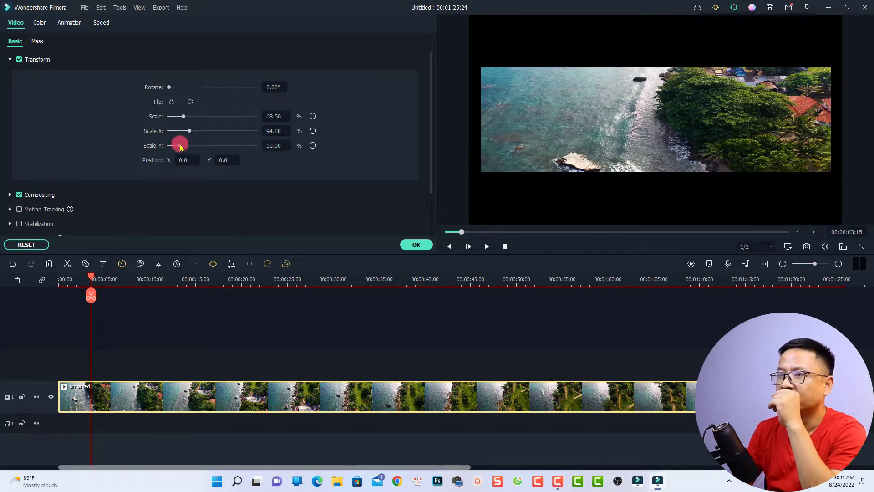
left_click_drag(180, 144, 187, 147)
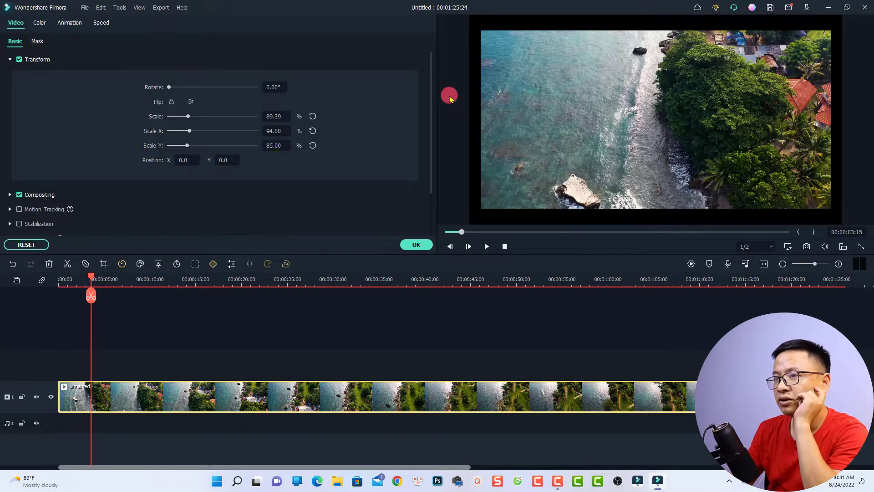
left_click(312, 131)
left_click(312, 145)
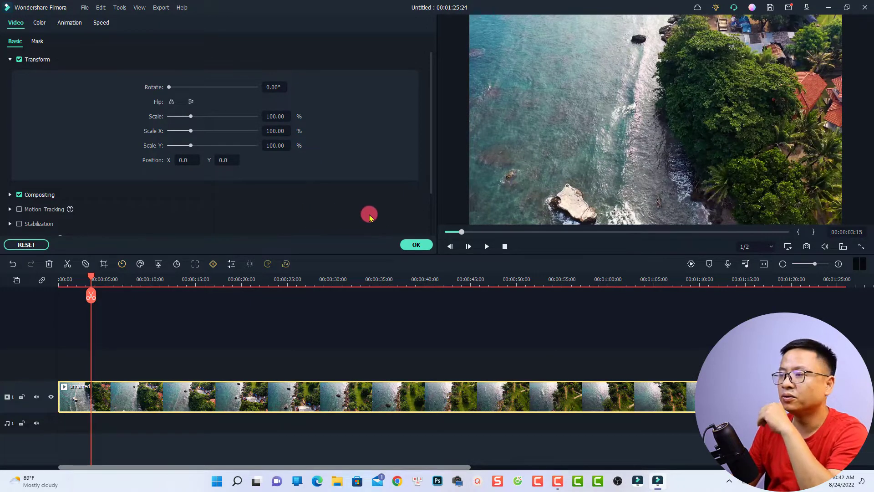
Confirm the 100% transform settings, reopen the clip's Video panel with Alt+E, and close it again
left_click(416, 245)
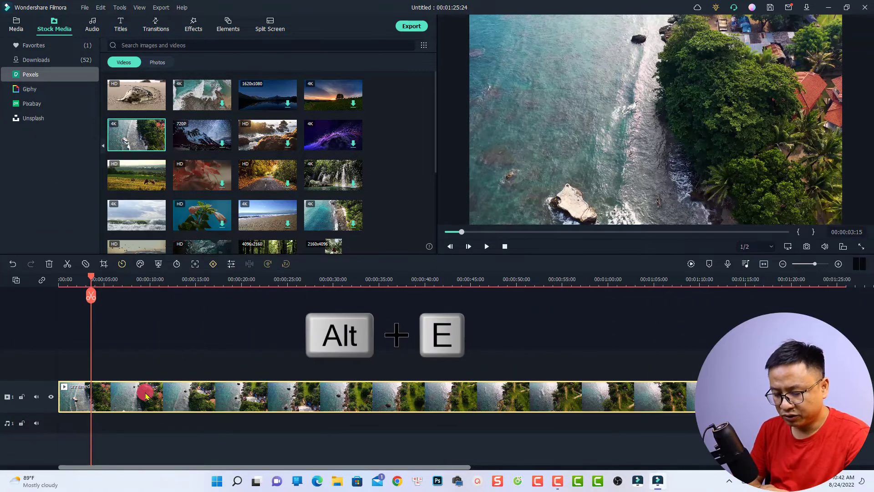
key("alt+e")
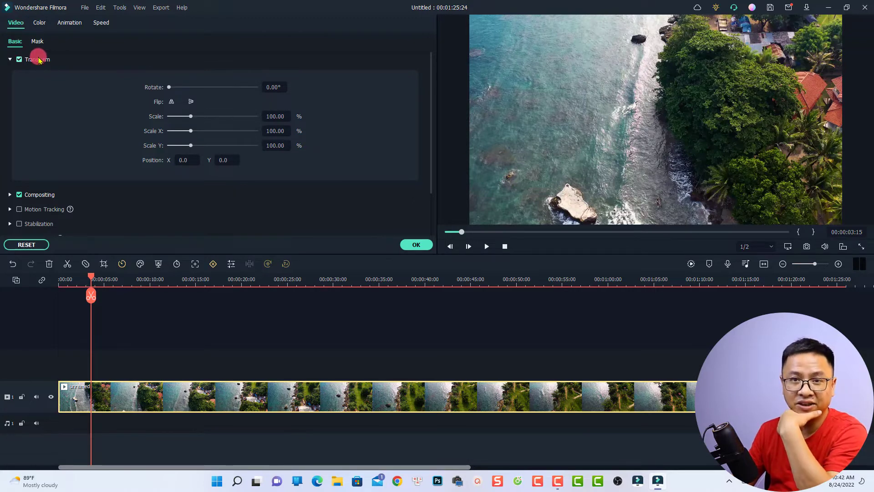
left_click(412, 245)
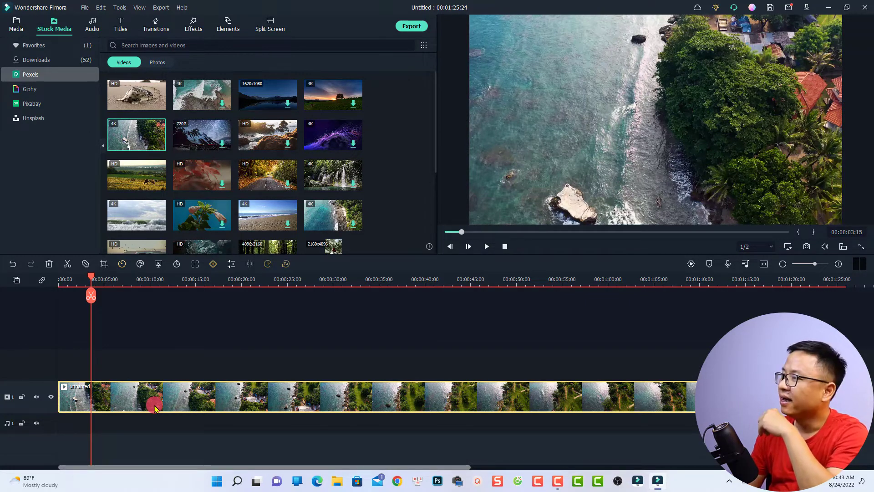
Resize the beach clip by dragging its corner in the preview, then undo it with Ctrl+Z
left_click(579, 136)
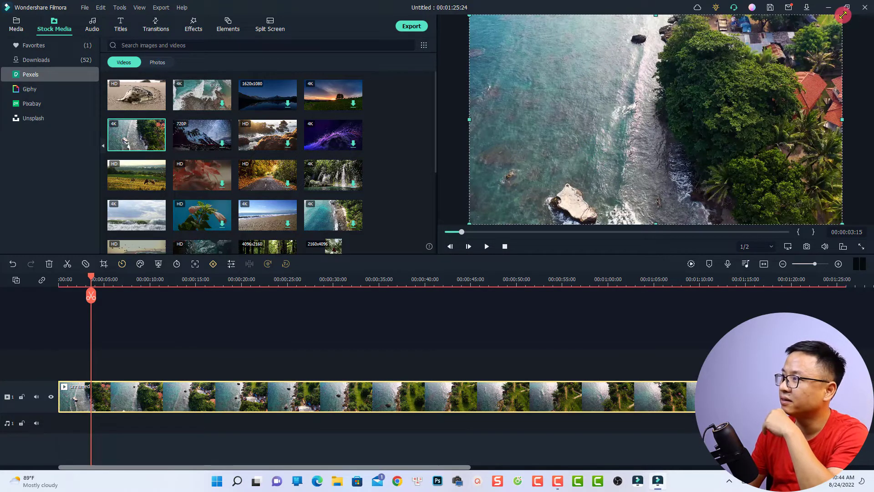
left_click_drag(843, 15, 871, 2)
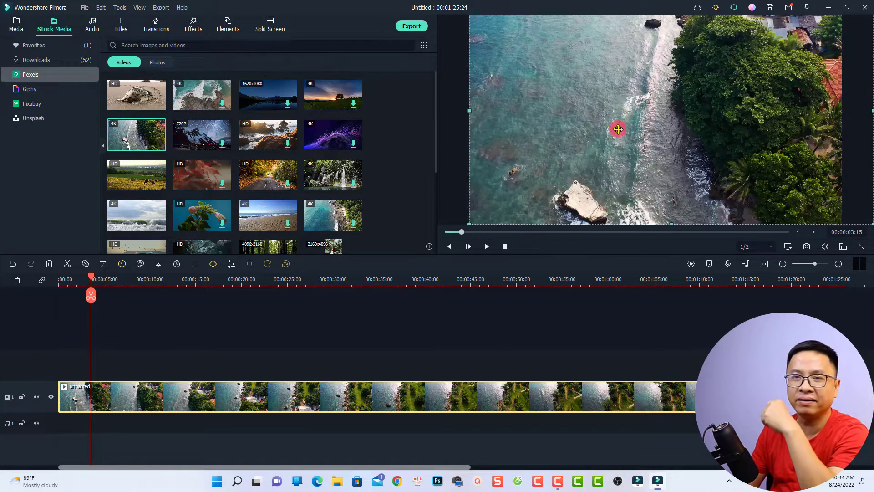
key("ctrl+z")
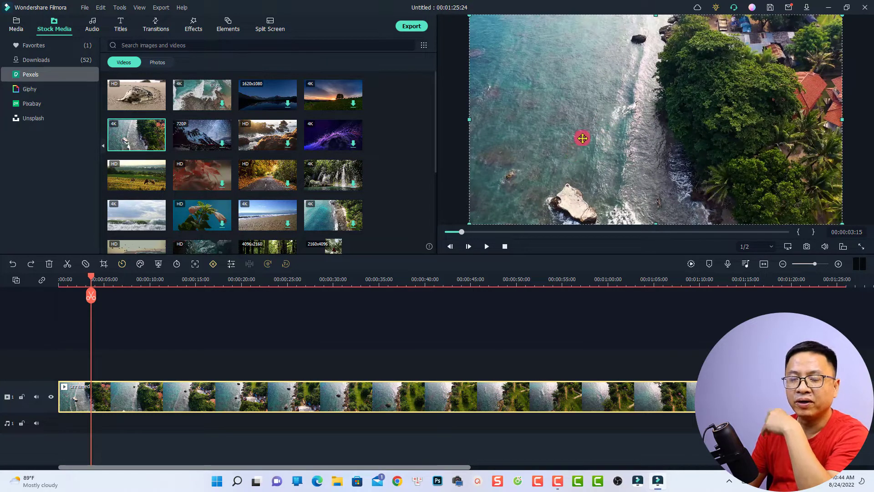
Set the preview zoom to 10% and drag the clip's corner to enlarge it well beyond the frame
right_click(588, 119)
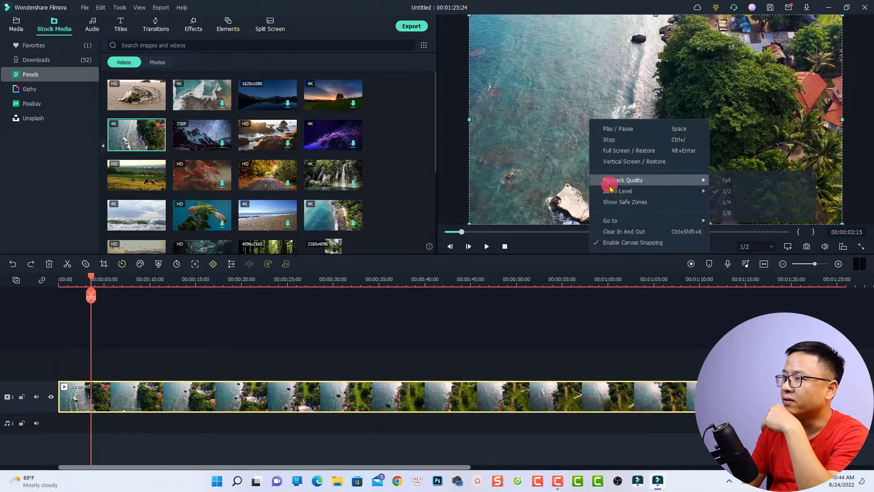
mouse_move(612, 191)
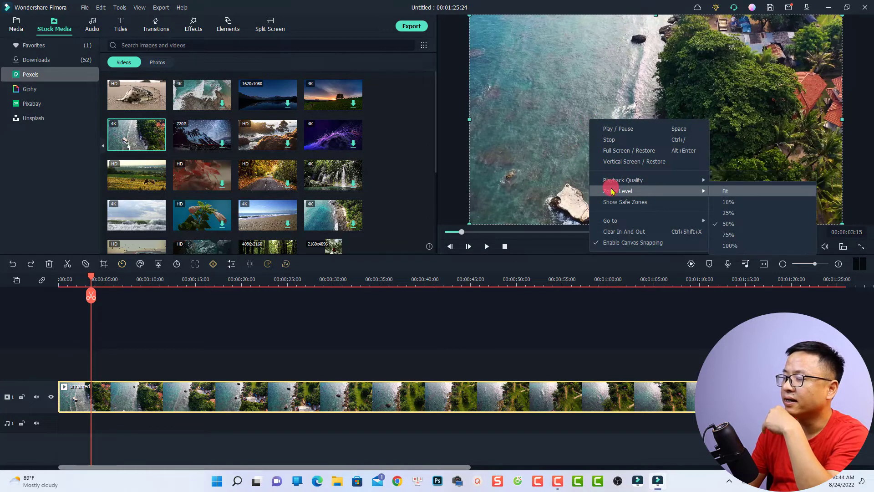
left_click(725, 202)
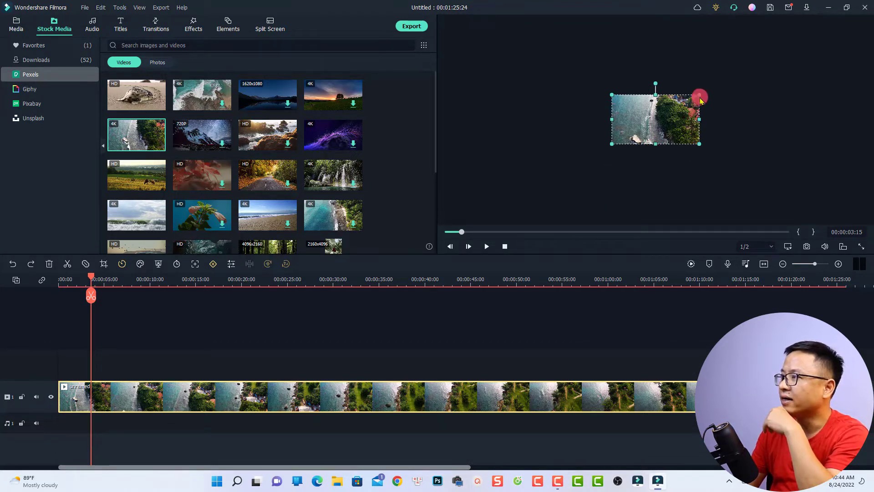
left_click_drag(700, 94, 778, 49)
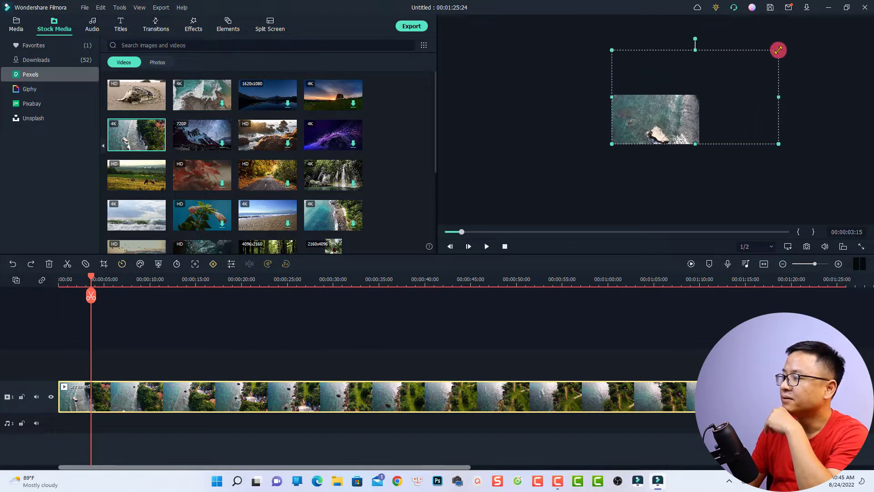
Return the preview zoom to Fit and play the close-up of water and rock
right_click(648, 120)
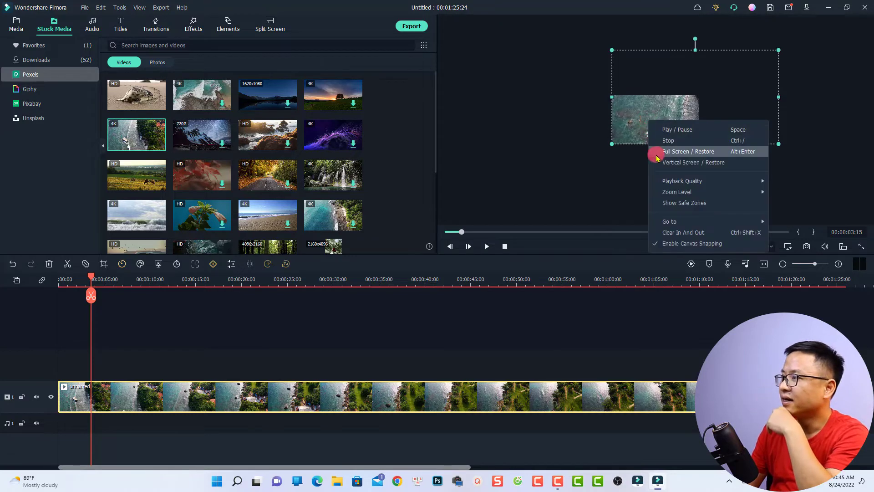
mouse_move(664, 192)
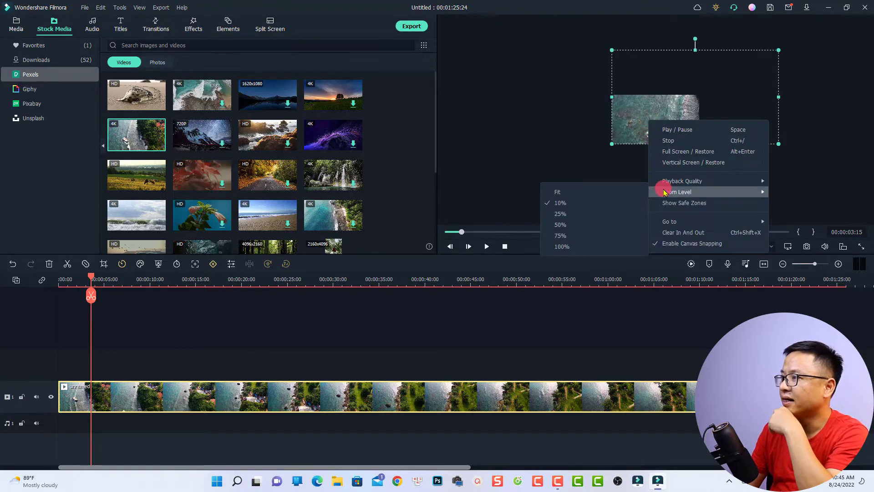
left_click(578, 192)
left_click(169, 349)
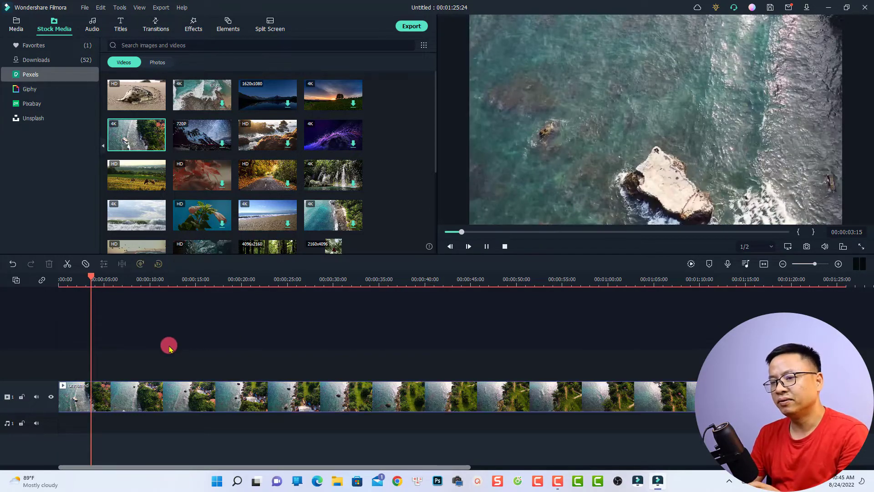
key("space")
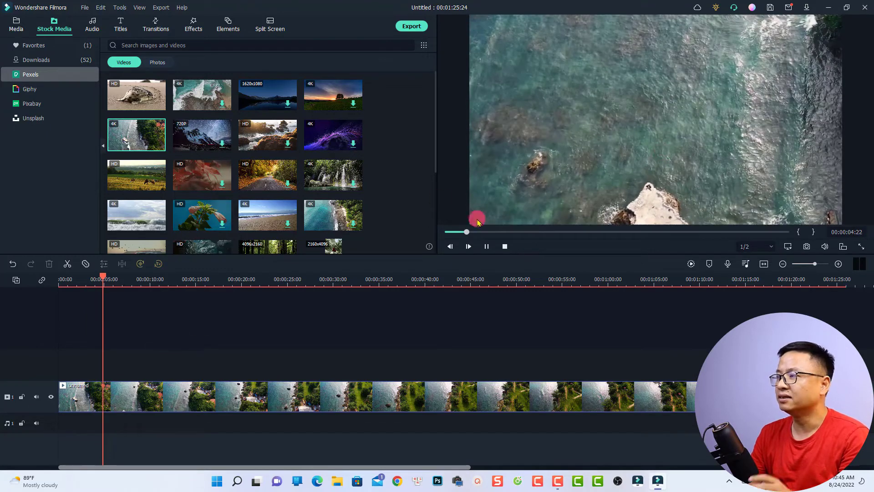
key("space")
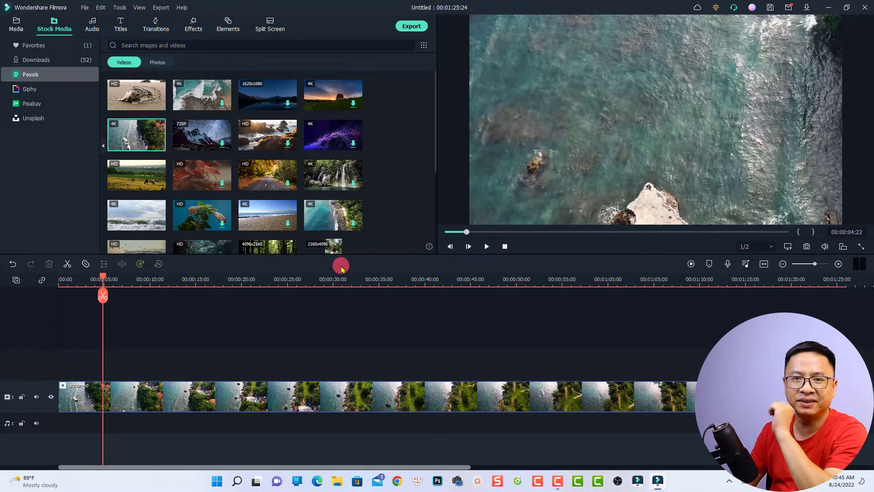
left_click(135, 394)
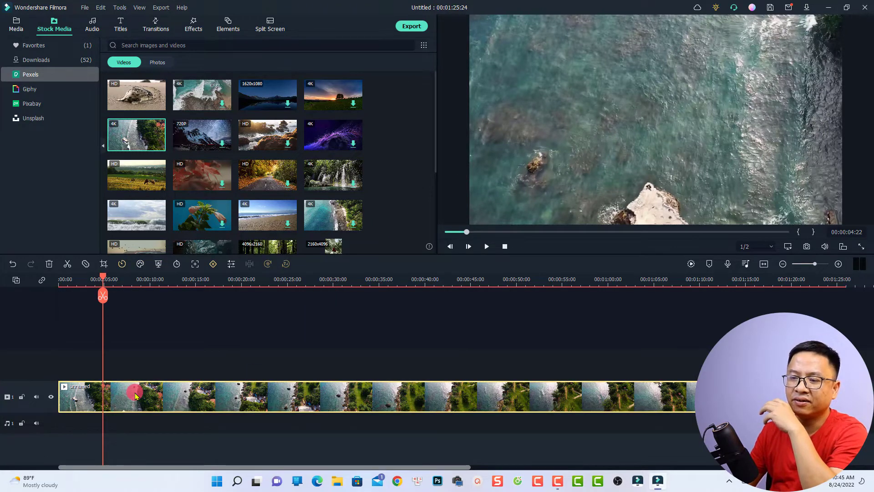
right_click(135, 394)
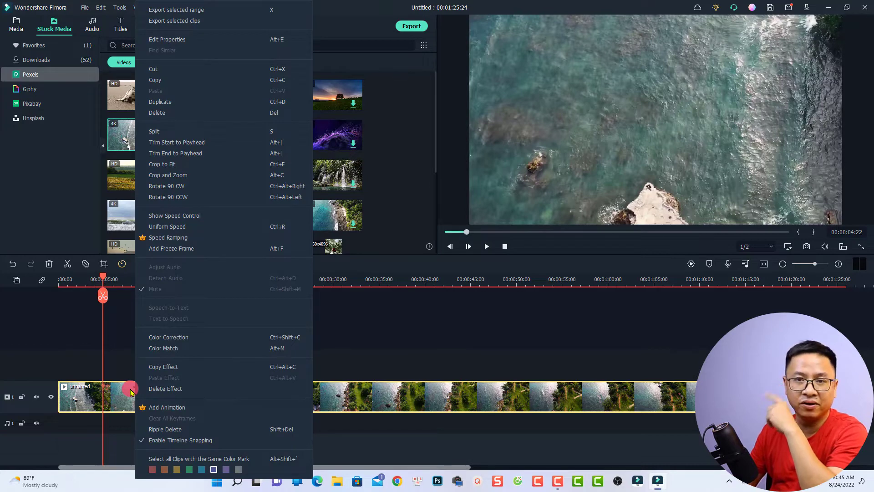
Delete the effect from the track 1 beach clip and pause to check the original framing
left_click(154, 388)
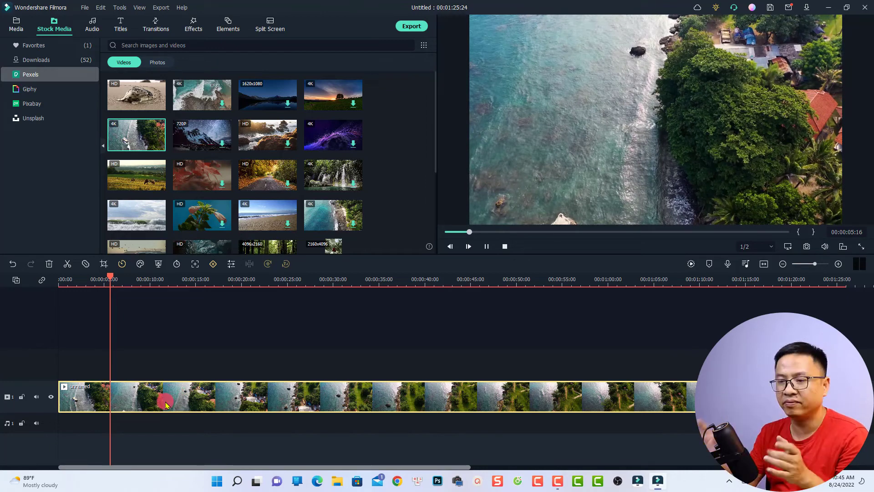
key("space")
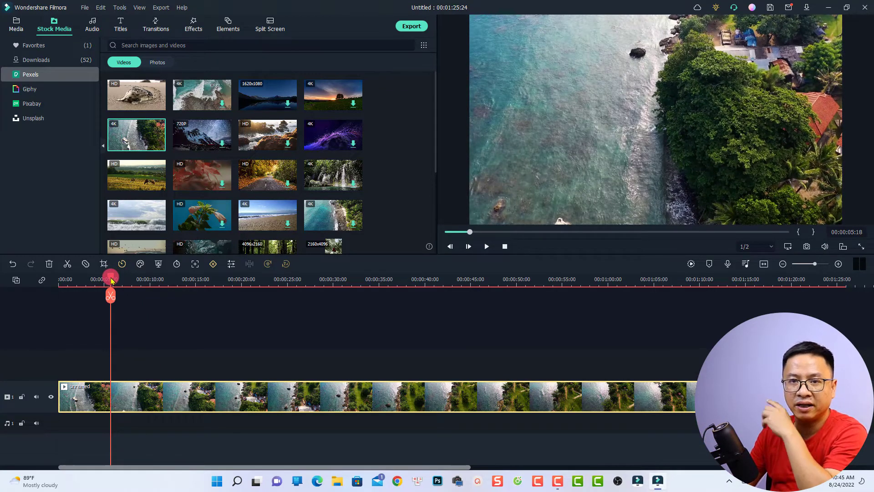
Add a starting scale keyframe, then set Scale to 200% at 00:00:06:09
left_click(210, 267)
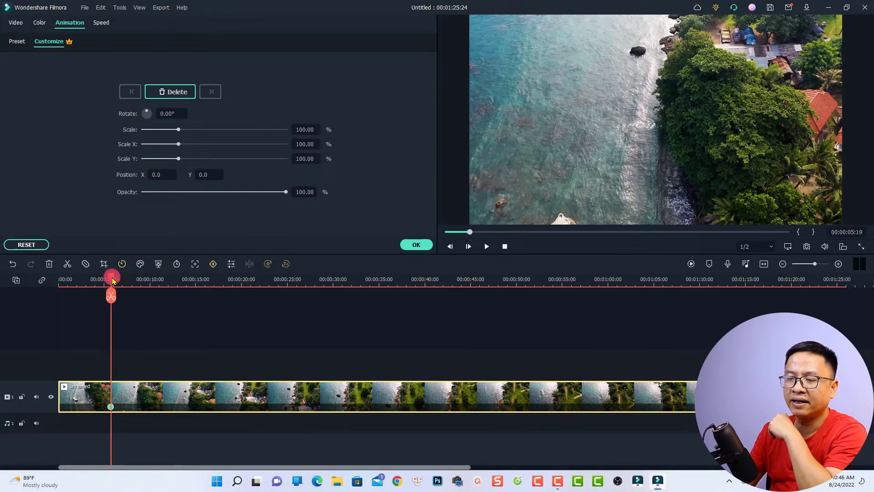
left_click_drag(111, 279, 118, 282)
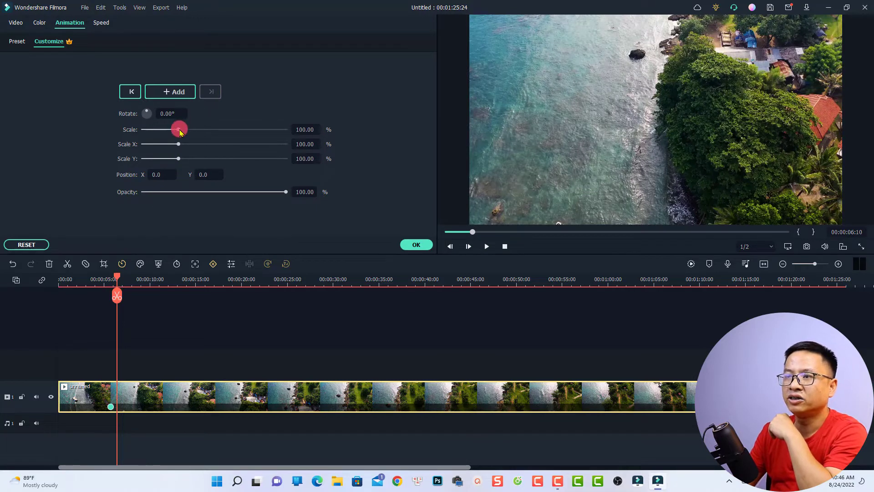
left_click_drag(180, 131, 235, 135)
double_click(303, 129)
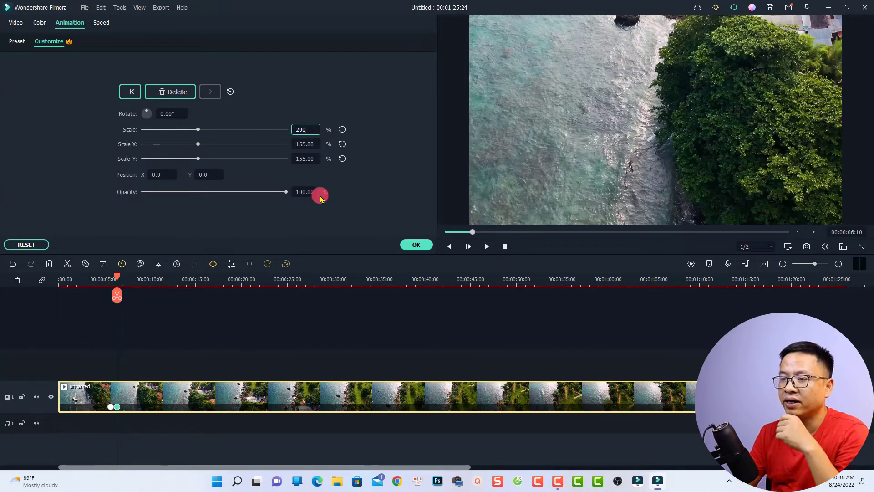
key("Return")
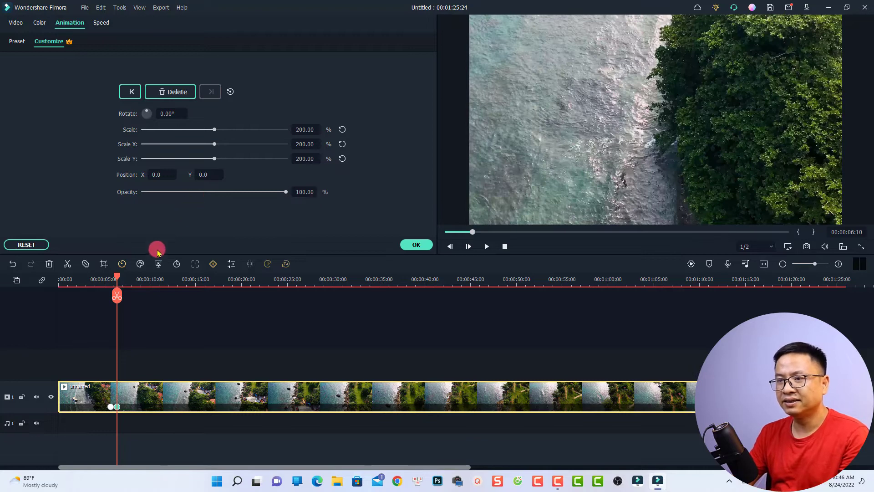
Add a 100% scale keyframe at 00:00:08:10, confirm the animation, and preview it
left_click(96, 281)
key("space")
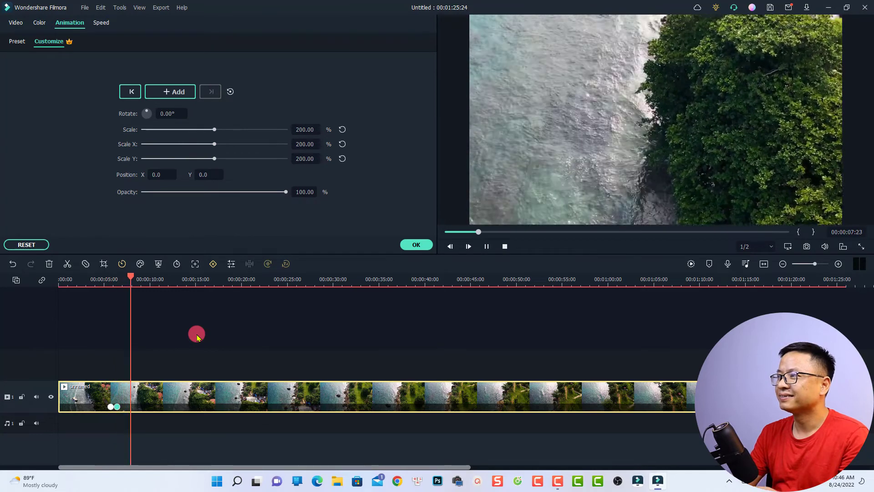
key("space")
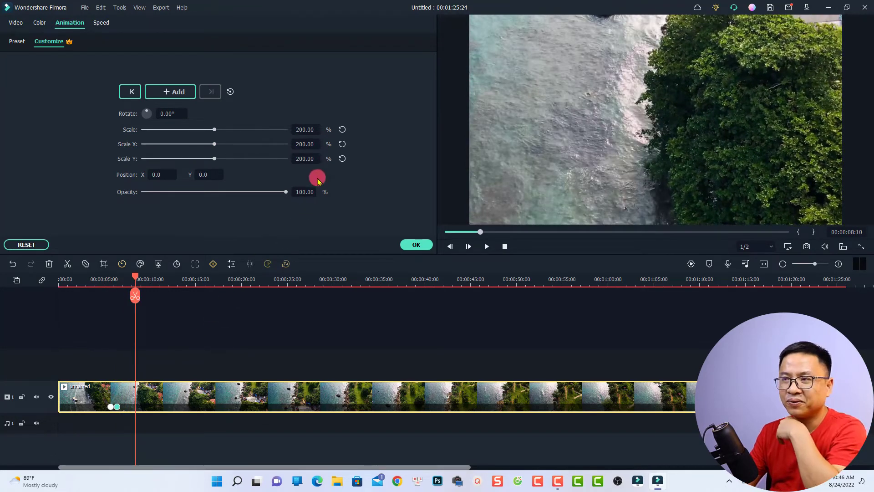
left_click(342, 129)
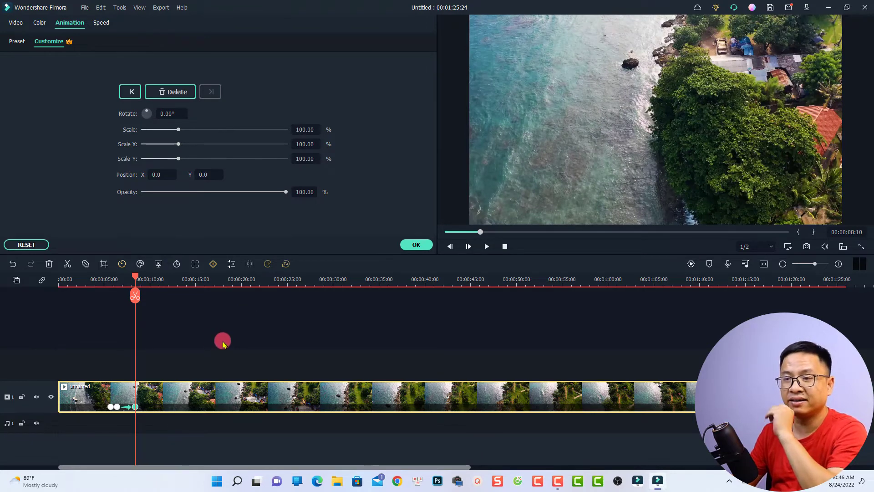
left_click(111, 285)
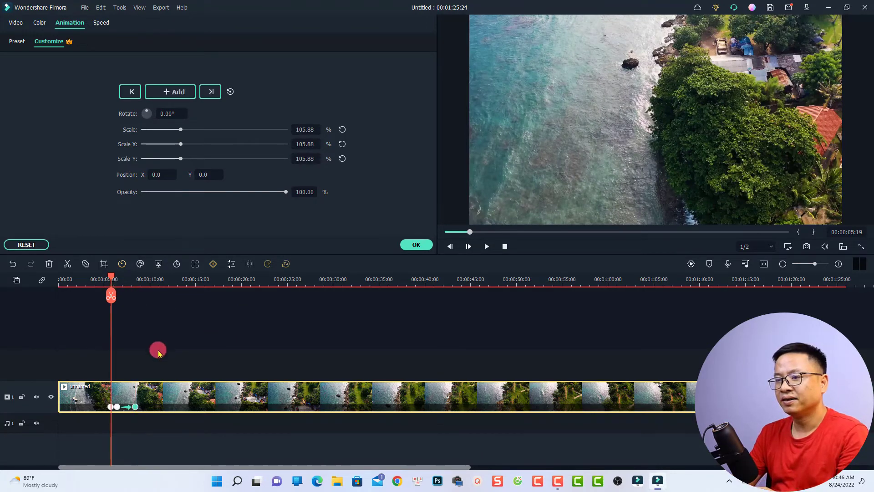
left_click(140, 335)
key("space")
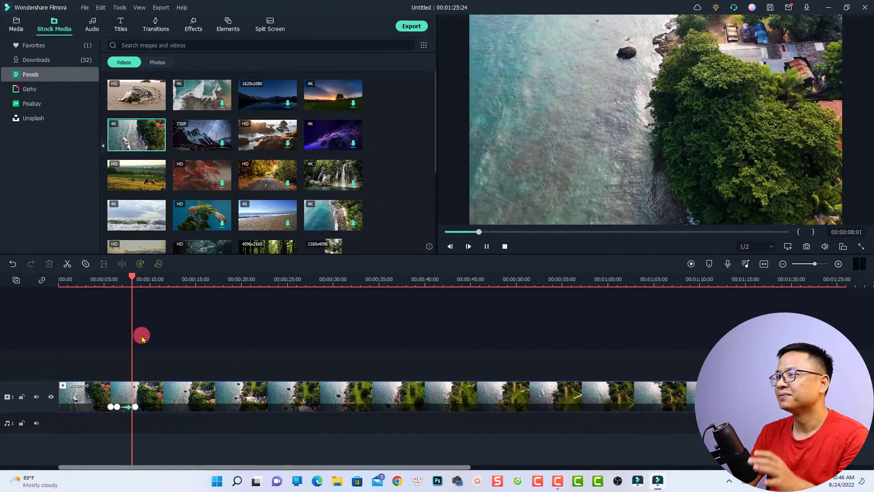
Add a scale keyframe to the beach clip at 00:00:15:04
key("space")
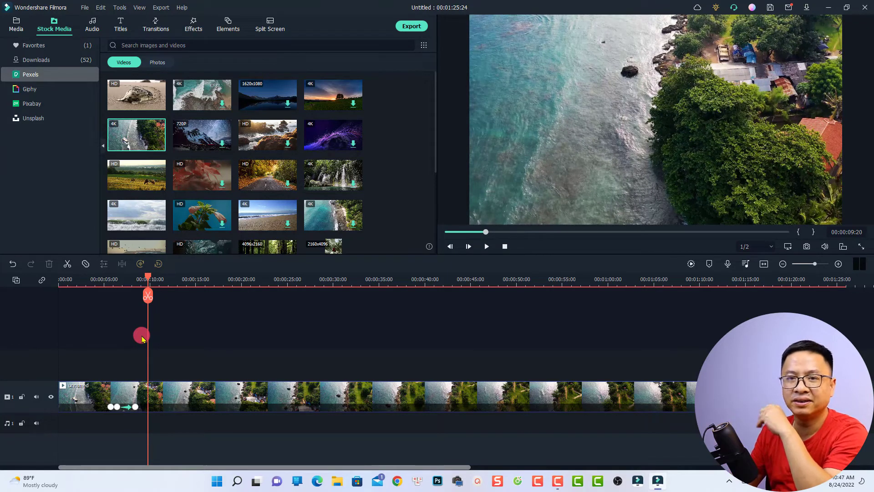
left_click(196, 281)
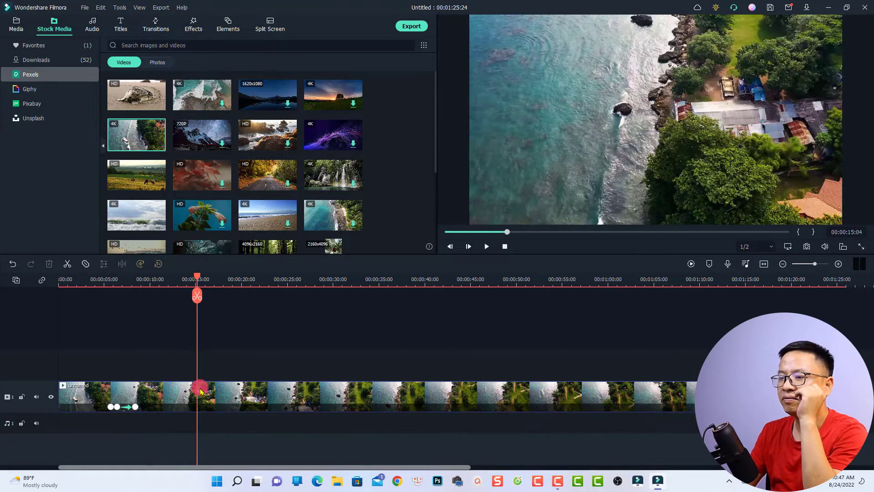
left_click(196, 392)
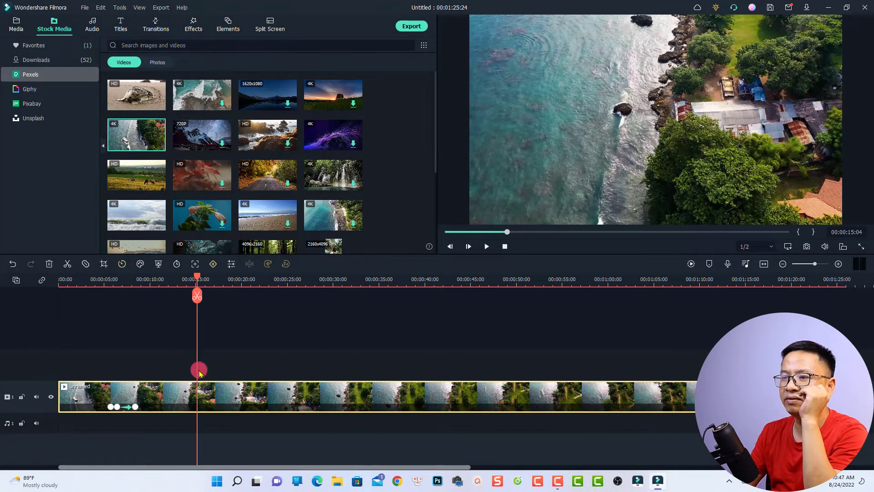
left_click(212, 264)
Shrink the clip to 50% scale at 00:00:15:23 and preview the zoom-out
left_click_drag(197, 281, 204, 282)
left_click(179, 131)
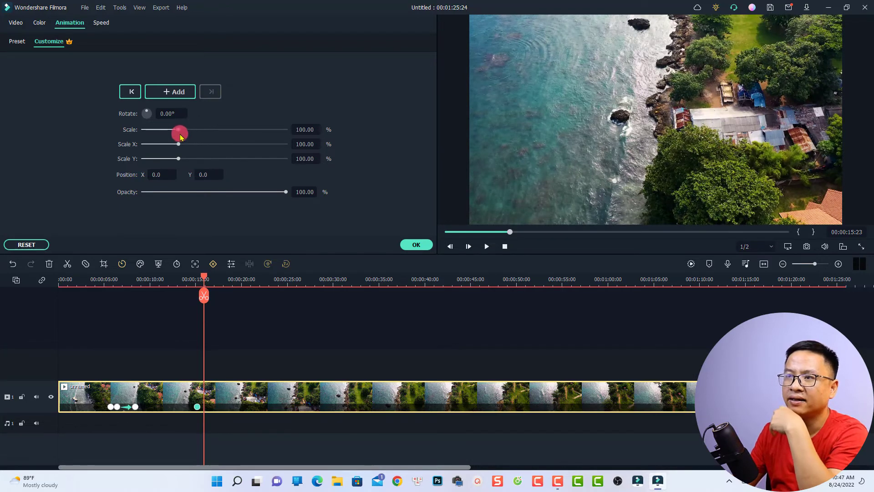
left_click_drag(179, 131, 163, 130)
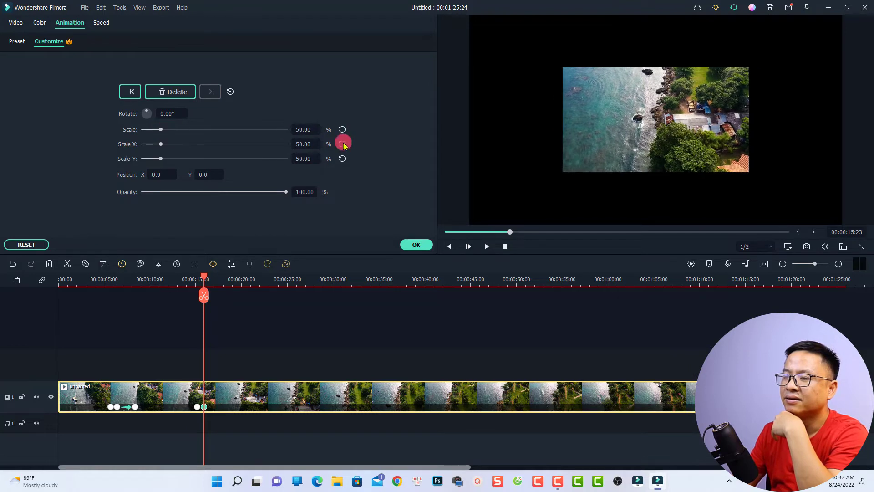
left_click(188, 278)
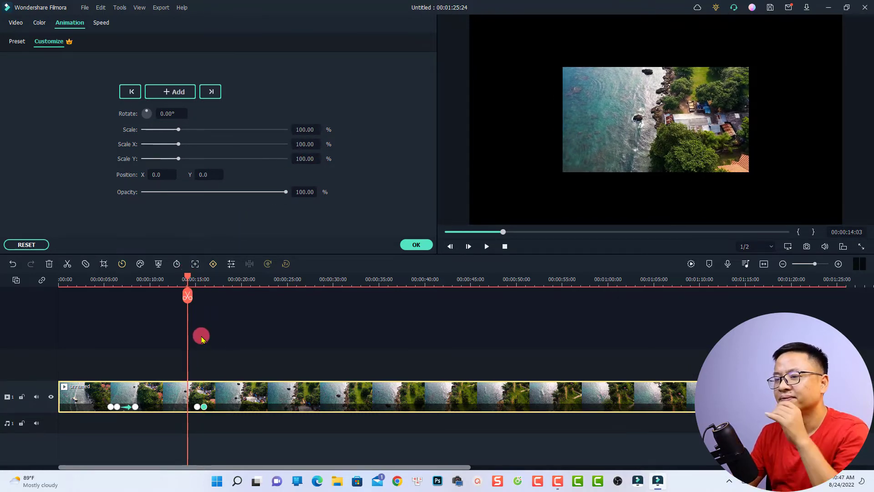
key("space")
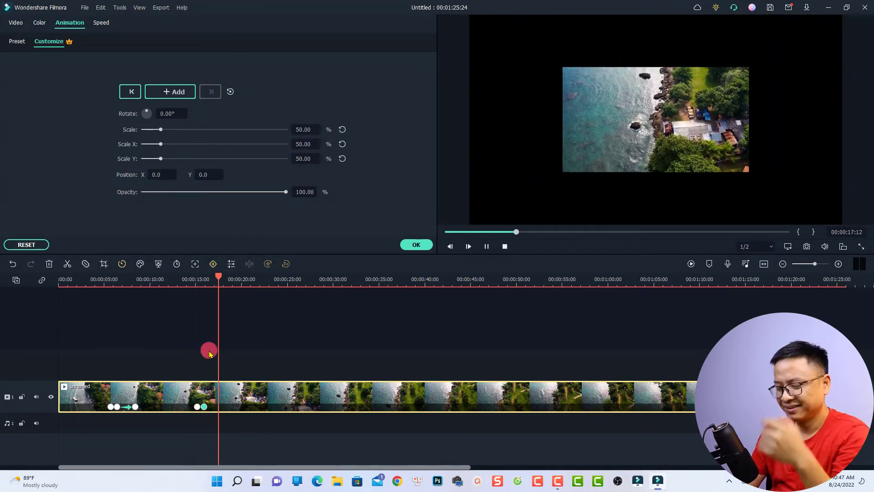
key("space")
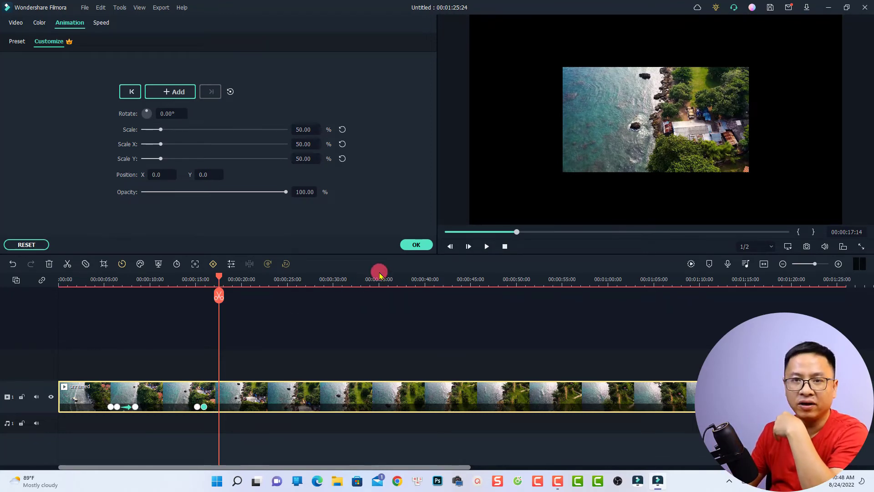
Confirm the animation, then drag the social-media image from Stock Media Downloads onto track 2 at 0:00
left_click(415, 245)
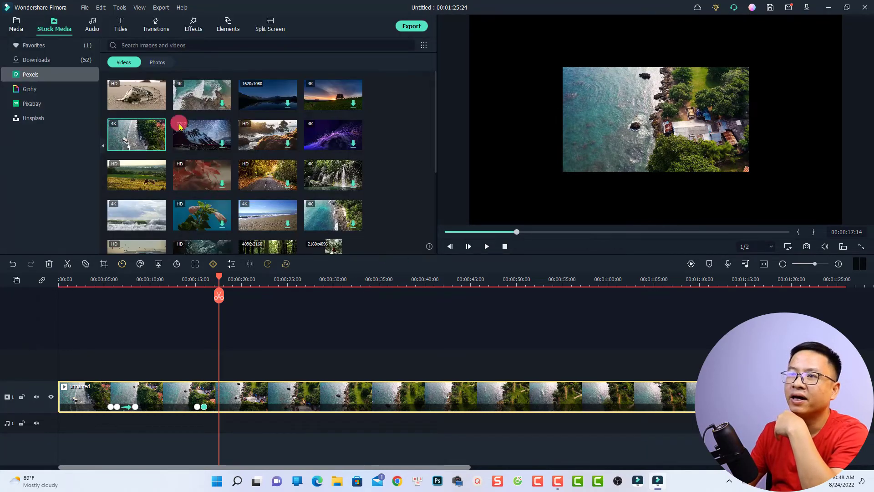
left_click(83, 61)
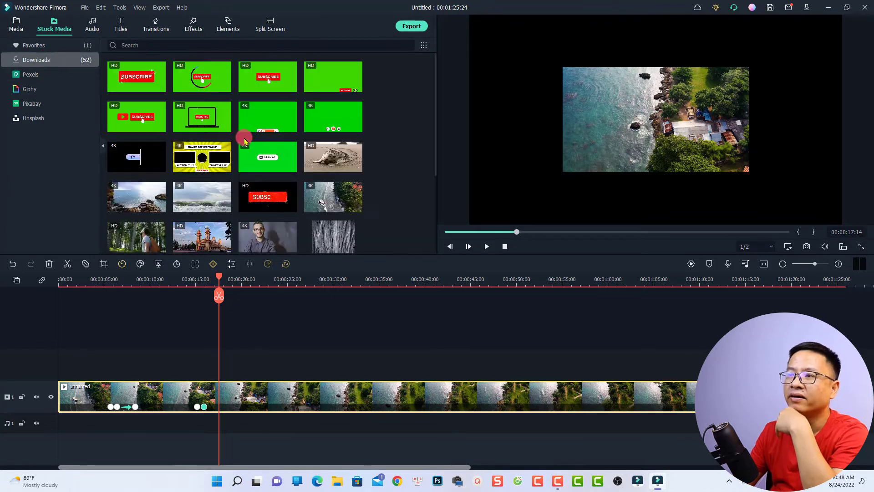
scroll(266, 215, "down", 10)
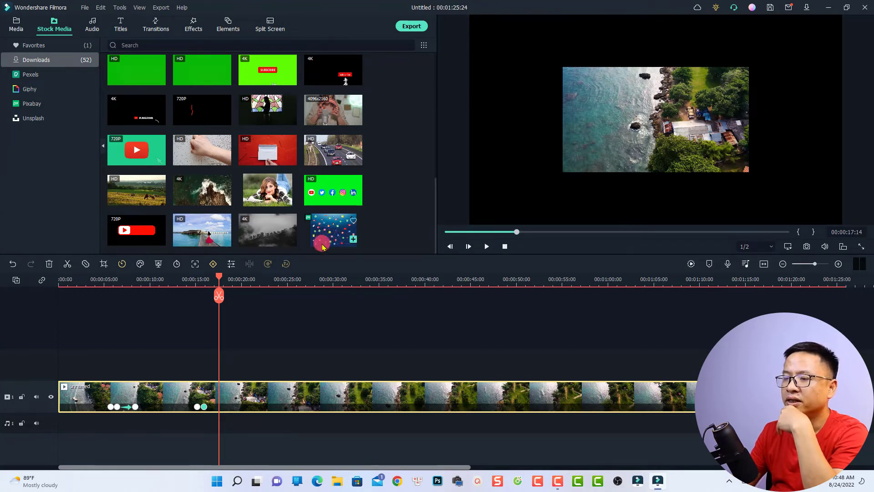
left_click_drag(322, 246, 59, 362)
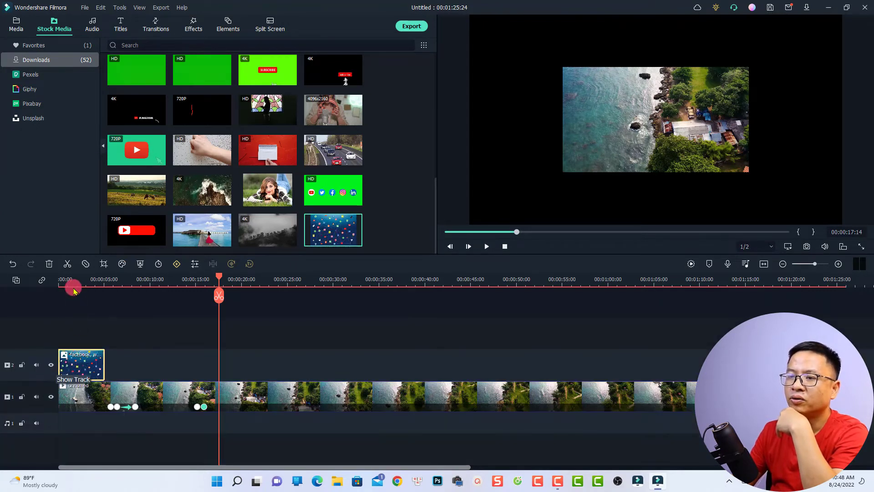
left_click_drag(73, 290, 69, 291)
left_click(80, 365)
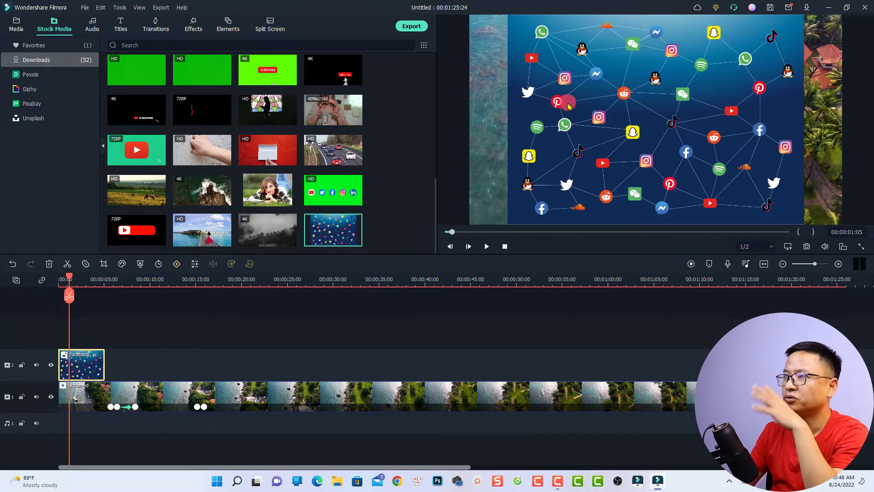
Scale the track 2 social-media image to 133% and preview it from the start
double_click(79, 365)
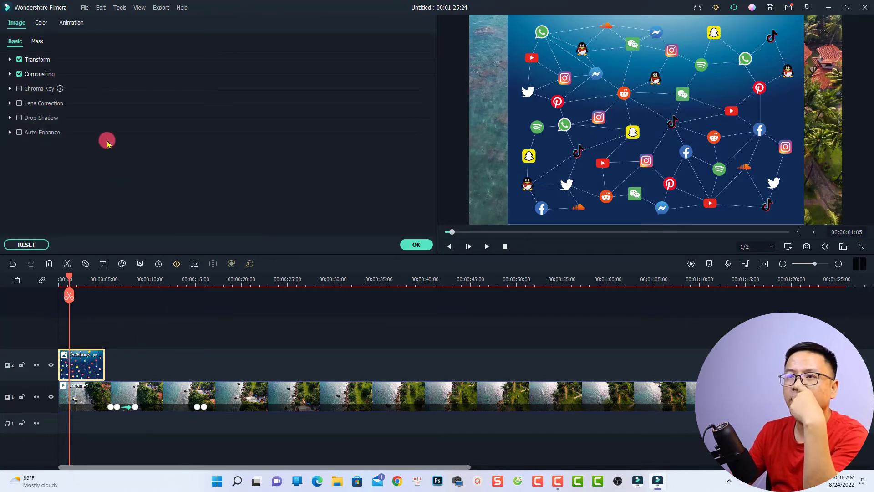
left_click(10, 60)
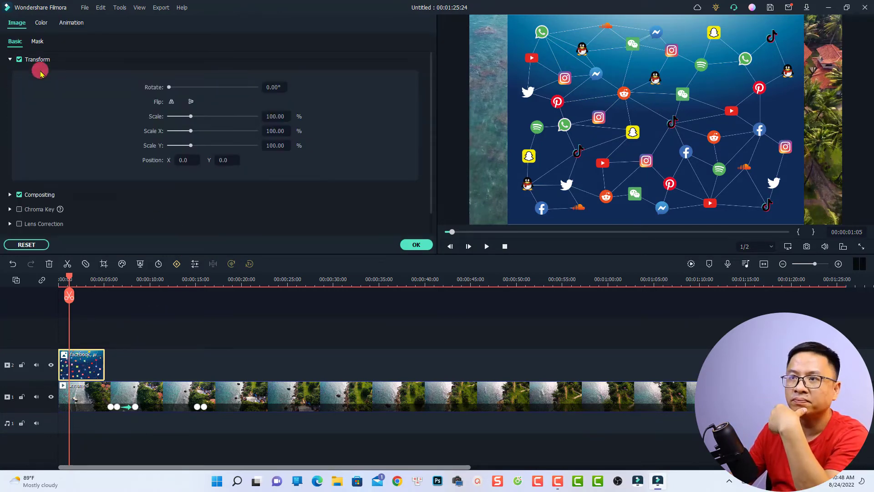
left_click_drag(191, 117, 198, 117)
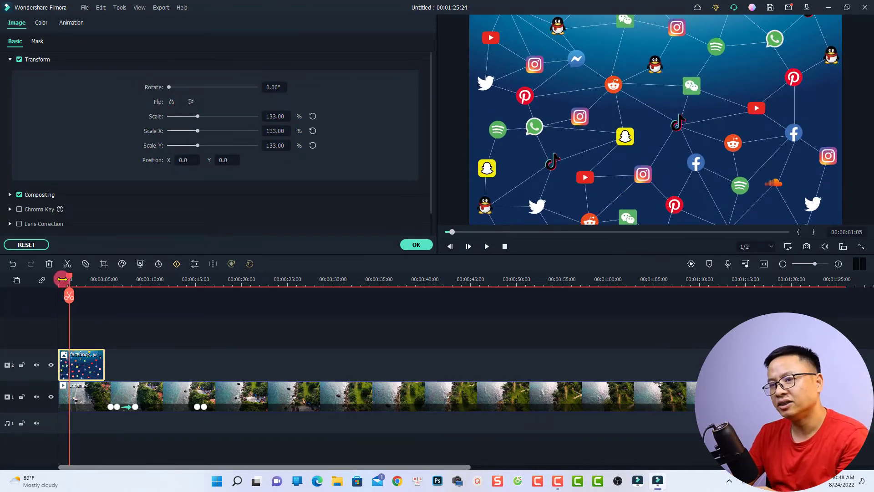
left_click(61, 278)
key("space")
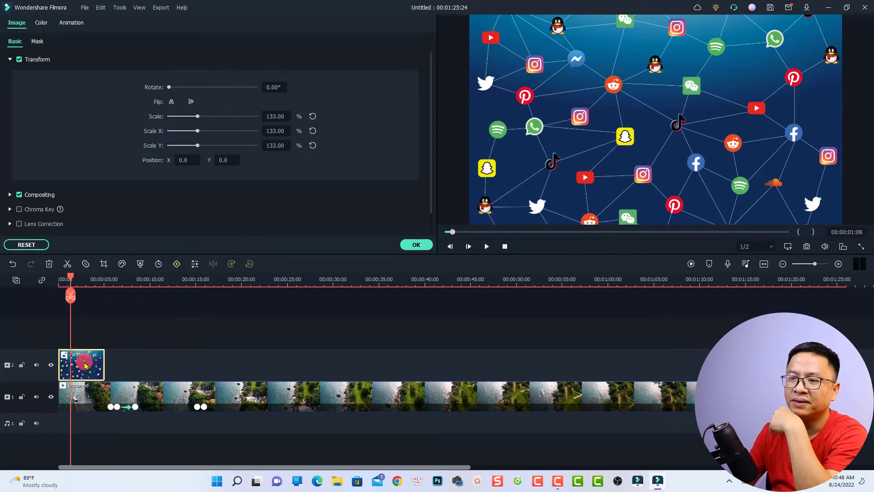
Keyframe the overlay's scale at 00:00:01:08 and at 50% at 00:00:02:08
left_click(176, 265)
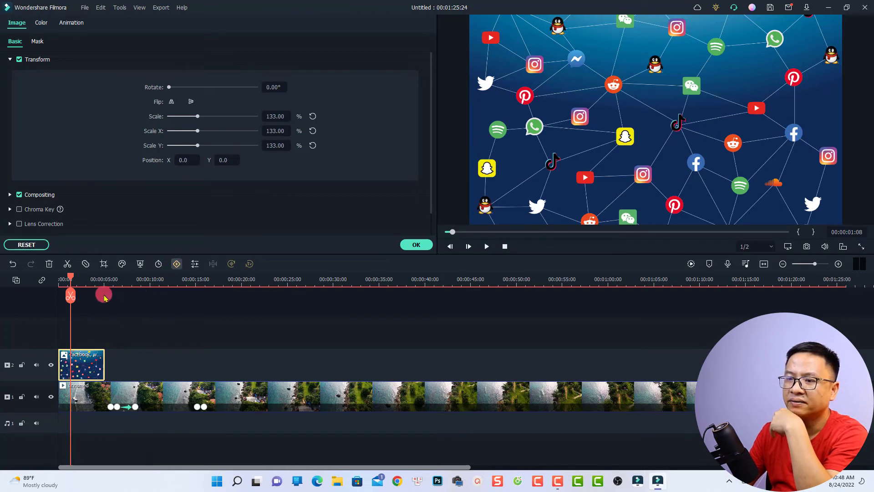
left_click_drag(70, 281, 79, 283)
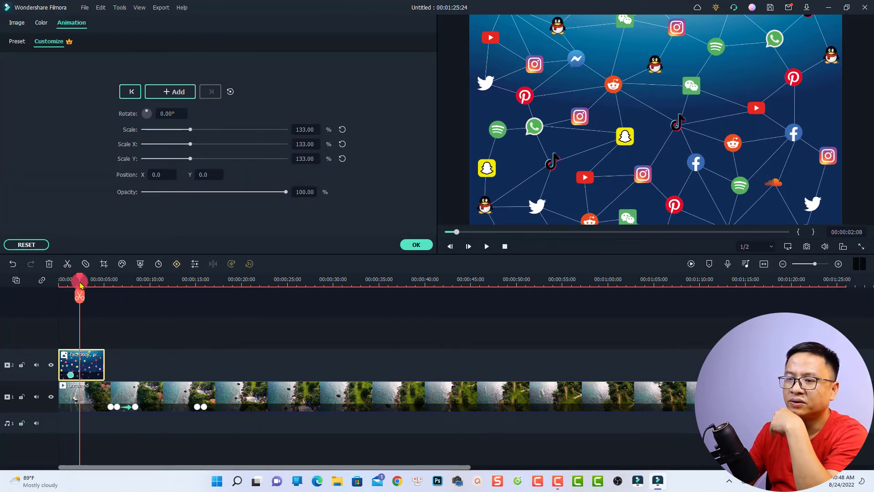
left_click(302, 129)
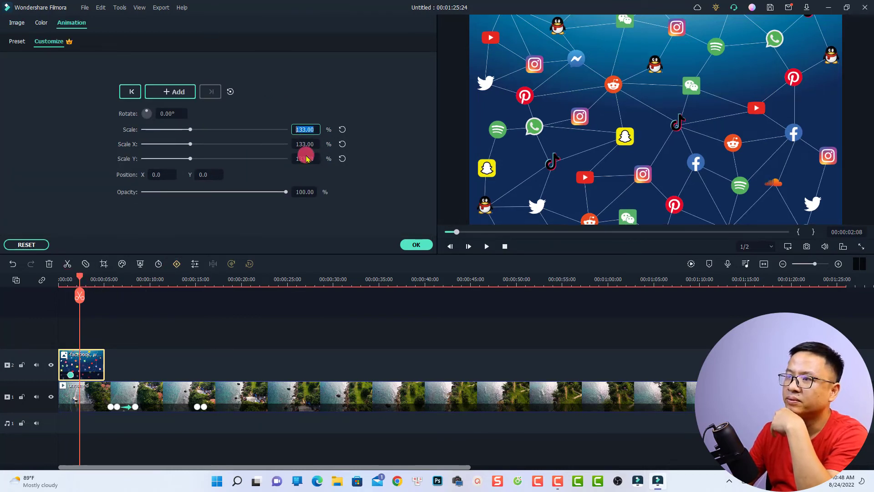
left_click(314, 217)
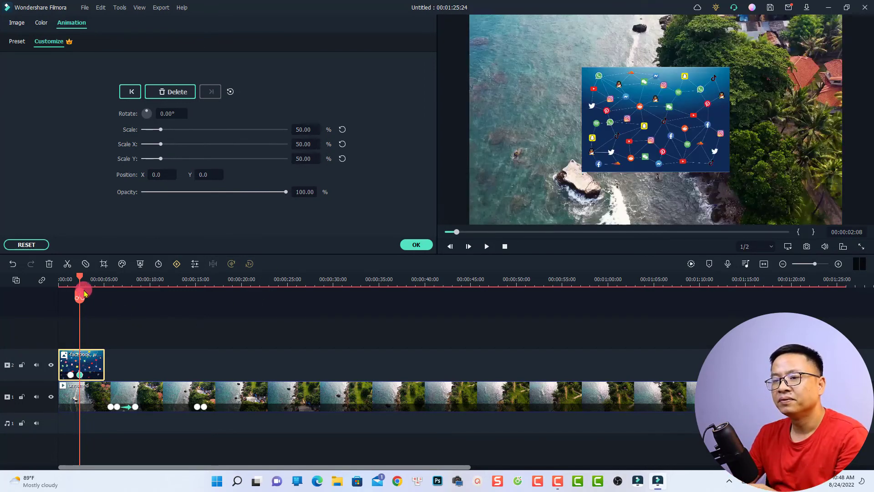
left_click(68, 282)
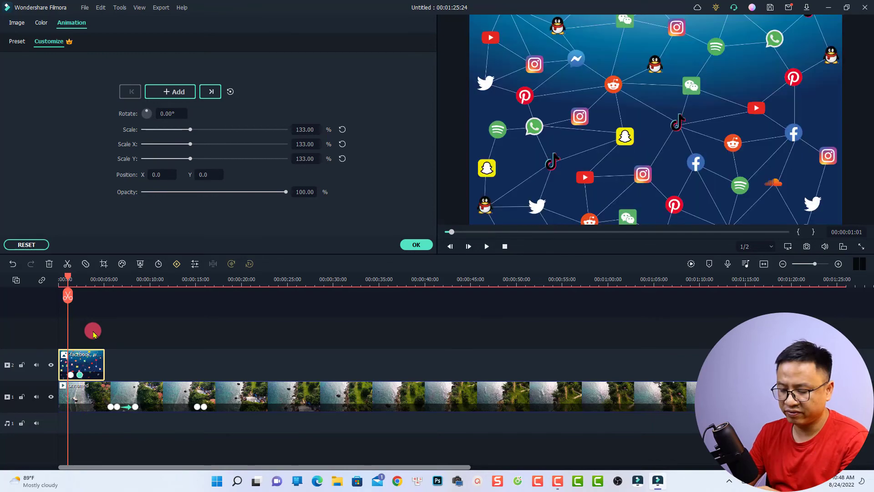